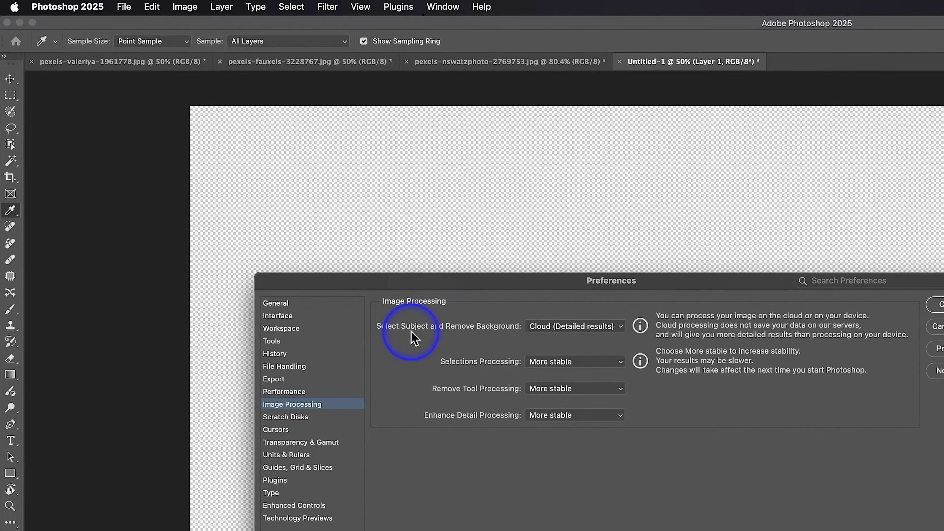
# Step: Set Select Subject and Remove Background to Cloud (Detailed results) and Selections Processing to More stable in the image processing preferences
pyautogui.click(545, 327)
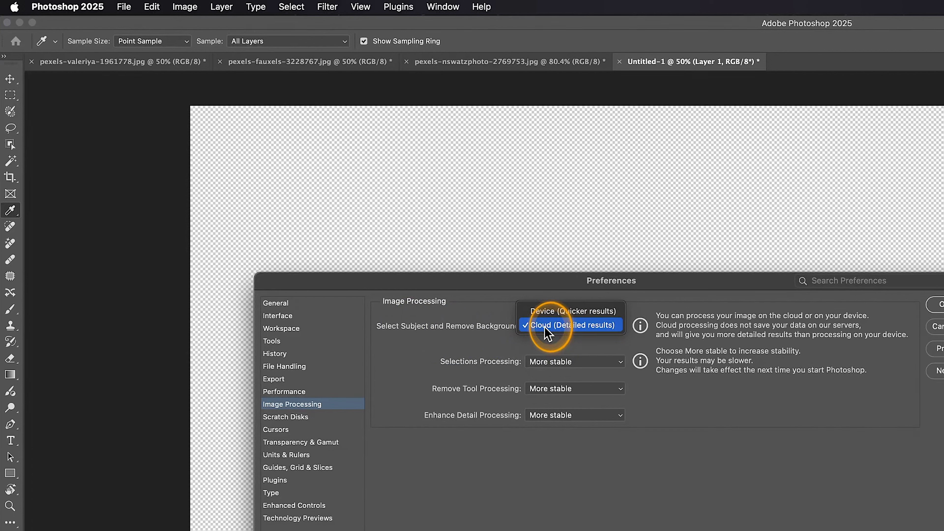
pyautogui.click(545, 332)
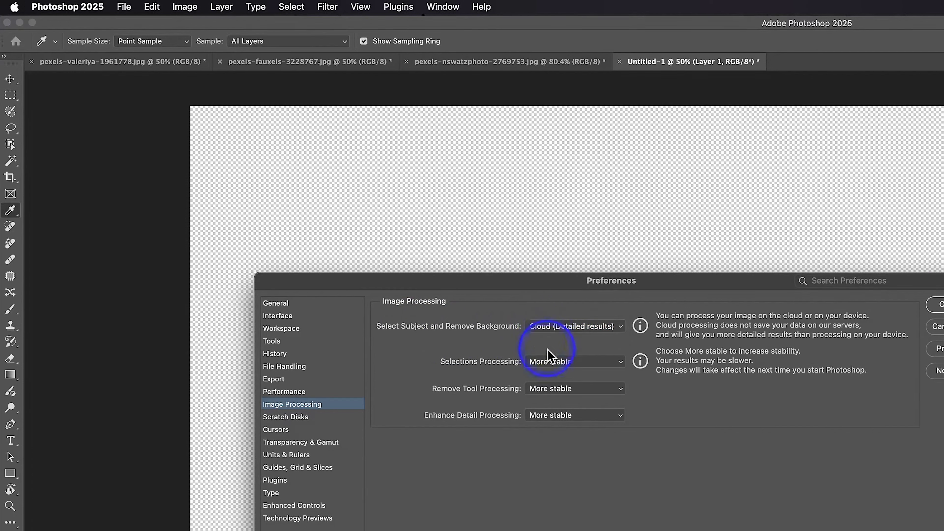
pyautogui.click(554, 363)
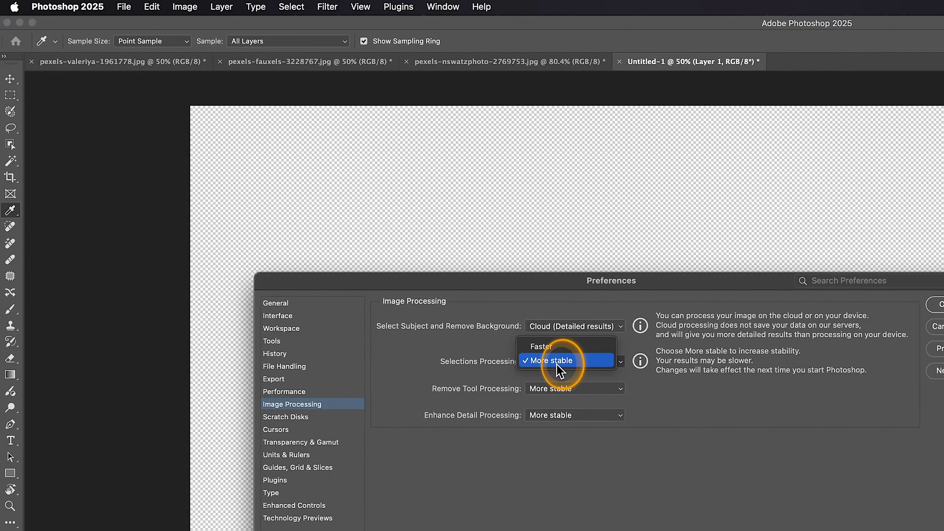
pyautogui.click(557, 366)
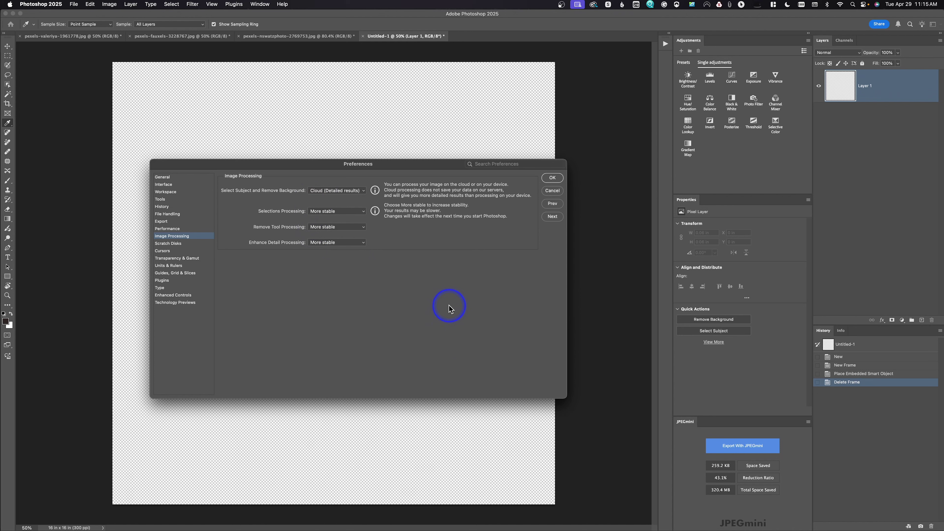
pyautogui.click(552, 179)
# Step: Draw a fox-shaped frame about 4415 px square on the blank canvas with the Frame tool, using a Wild Animals shape
pyautogui.press('w')
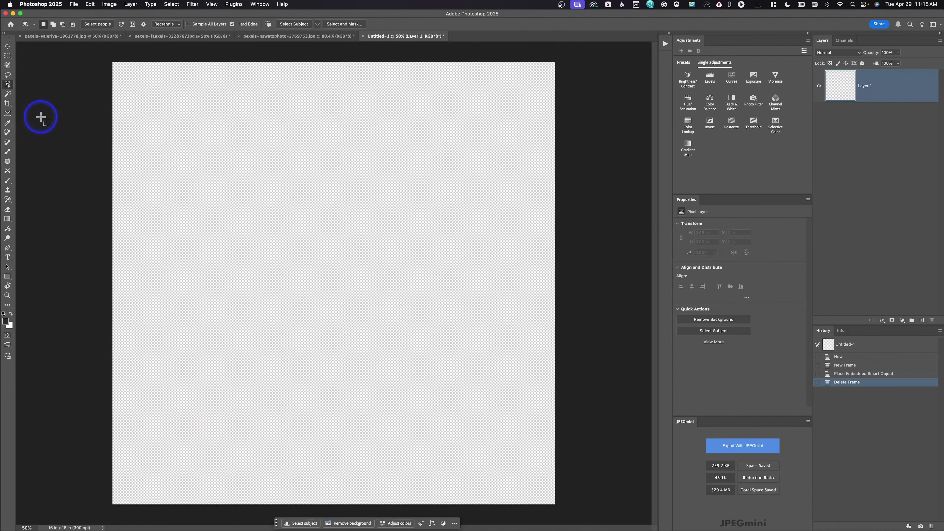
pyautogui.click(8, 113)
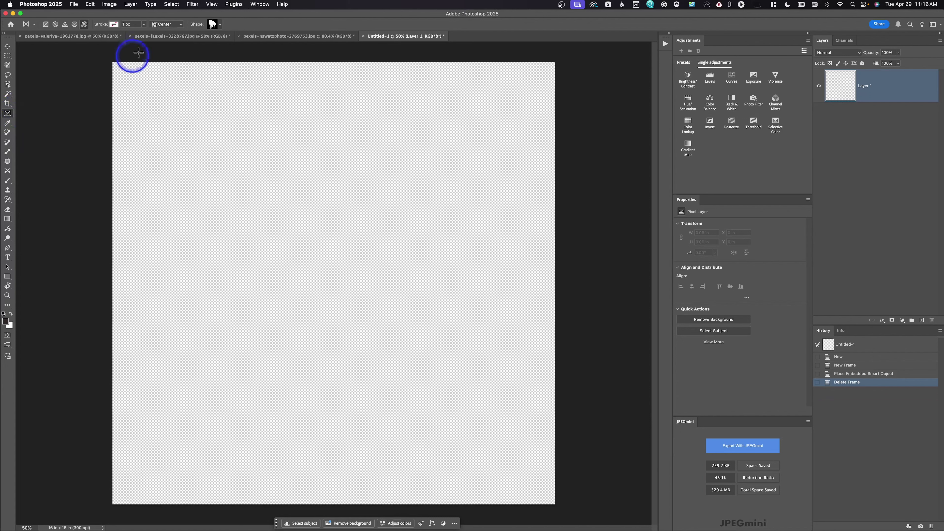
pyautogui.click(219, 24)
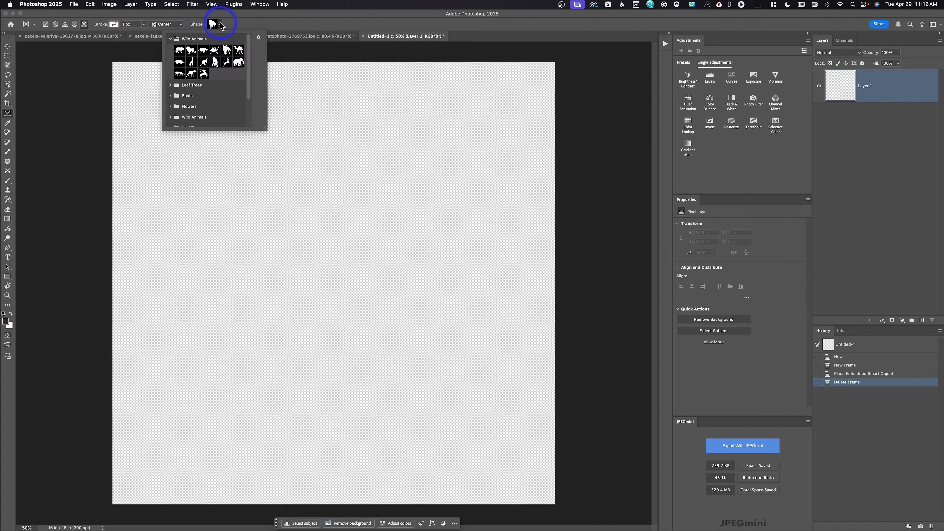
pyautogui.scroll(-2, 200, 102)
pyautogui.scroll(2, 199, 102)
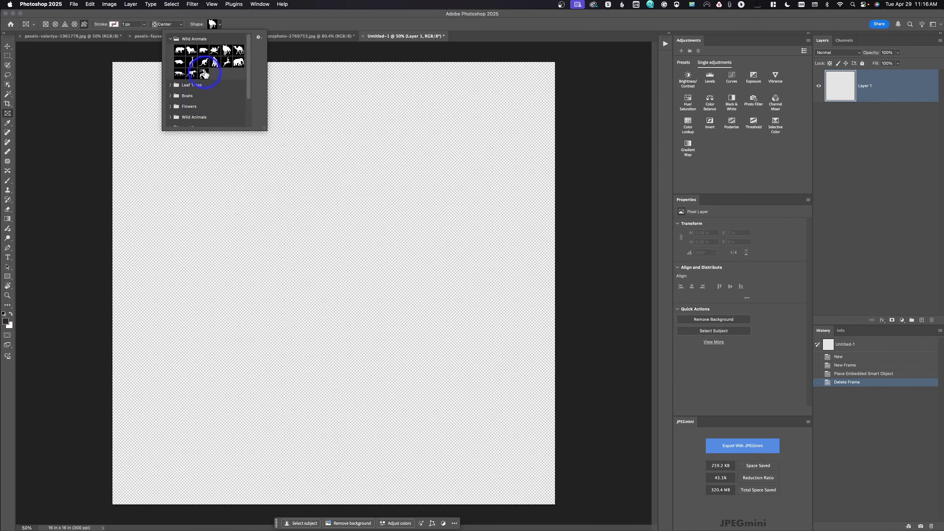
pyautogui.click(226, 50)
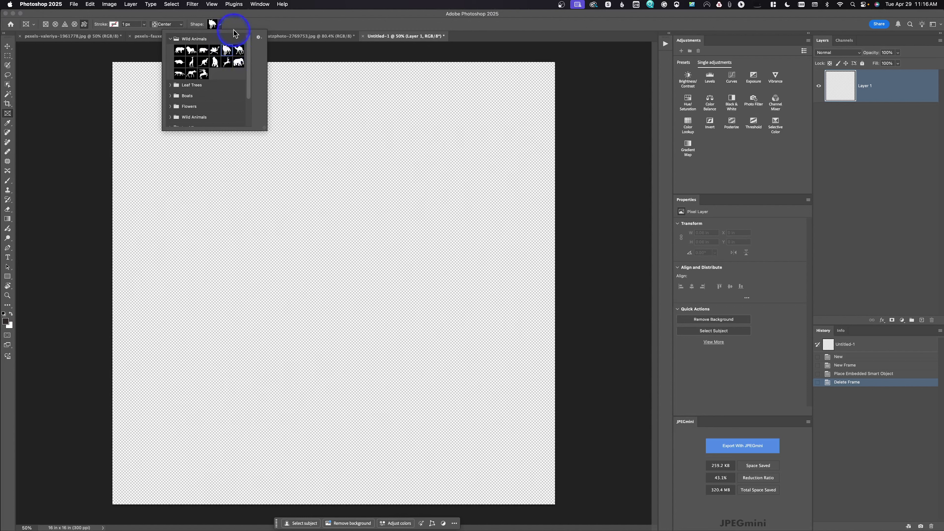
pyautogui.click(255, 24)
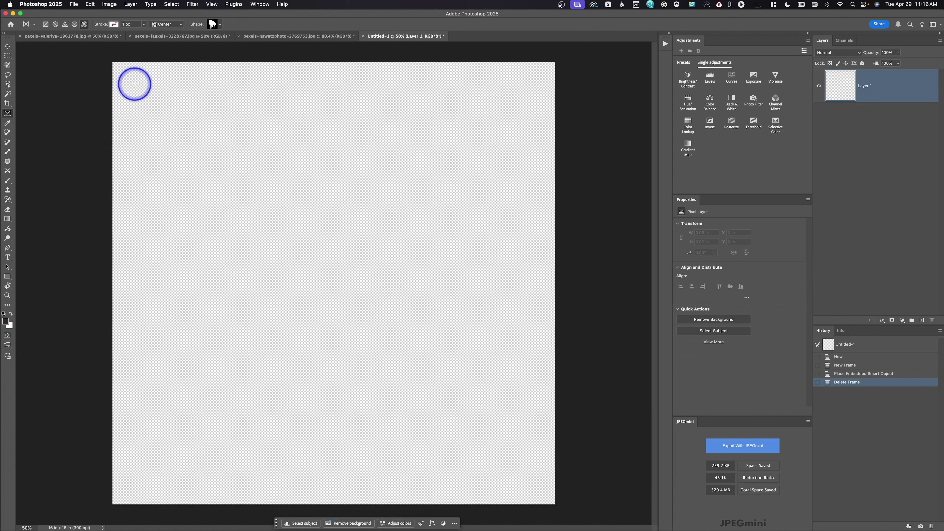
pyautogui.moveTo(135, 84); pyautogui.dragTo(554, 490)
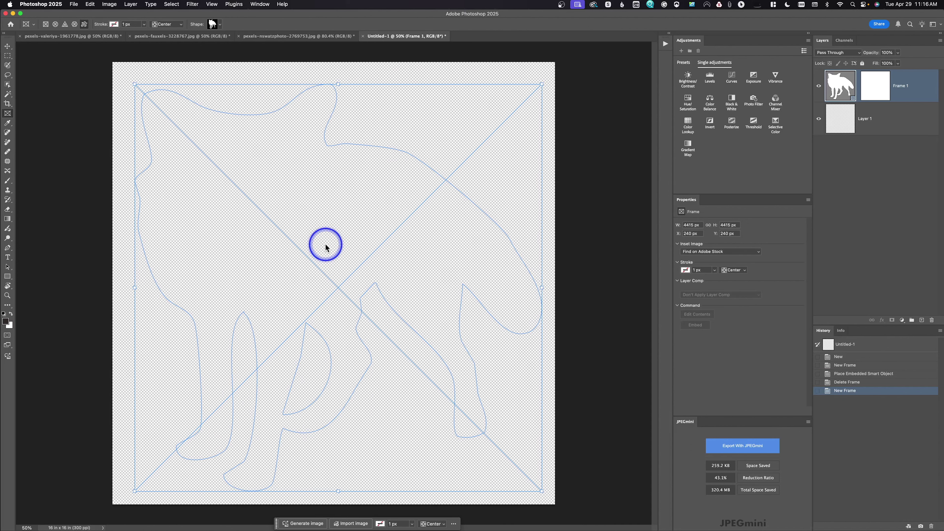
# Step: Import the image red fox.png from the Kids Animal Designs folder into the animal-shaped frame
pyautogui.click(354, 524)
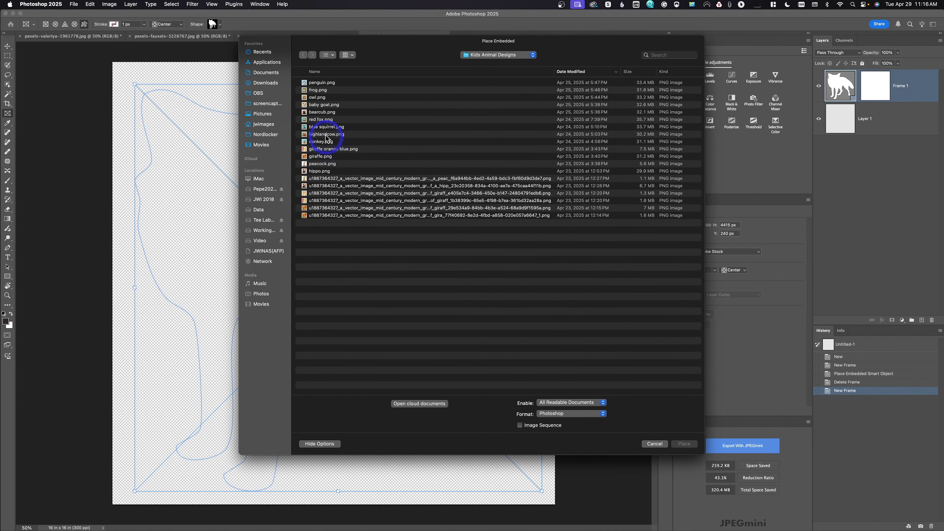
pyautogui.click(321, 122)
pyautogui.doubleClick(322, 123)
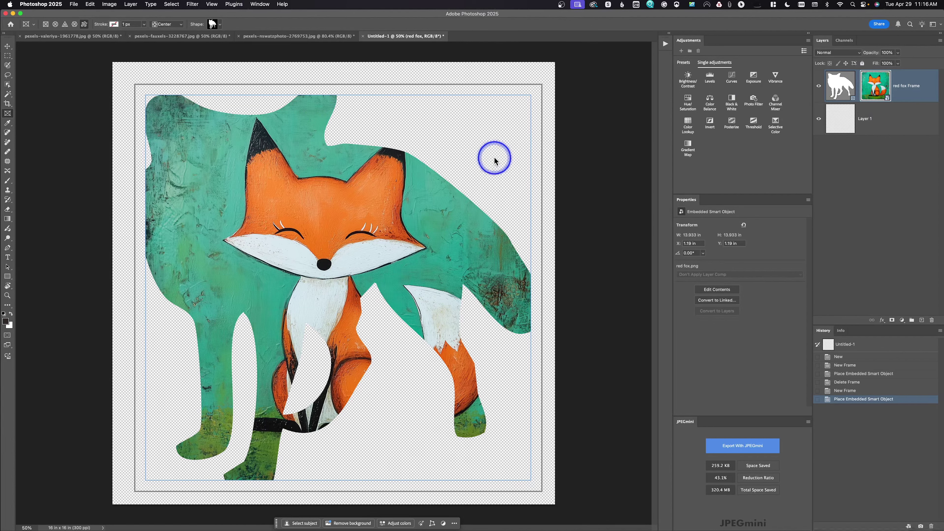
# Step: Scale the red fox image up to about 23.78% so it fills the whole animal-shaped frame
pyautogui.press('super+t')
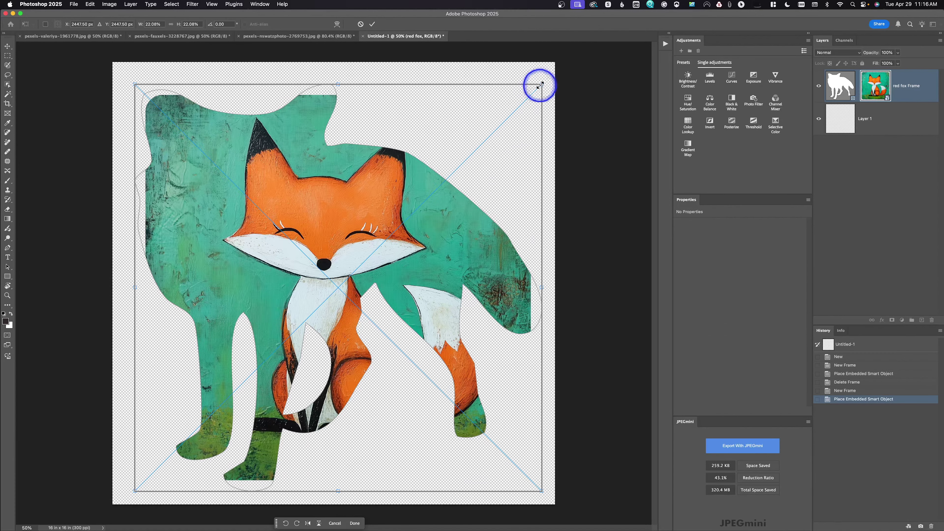
pyautogui.moveTo(541, 85); pyautogui.dragTo(554, 66)
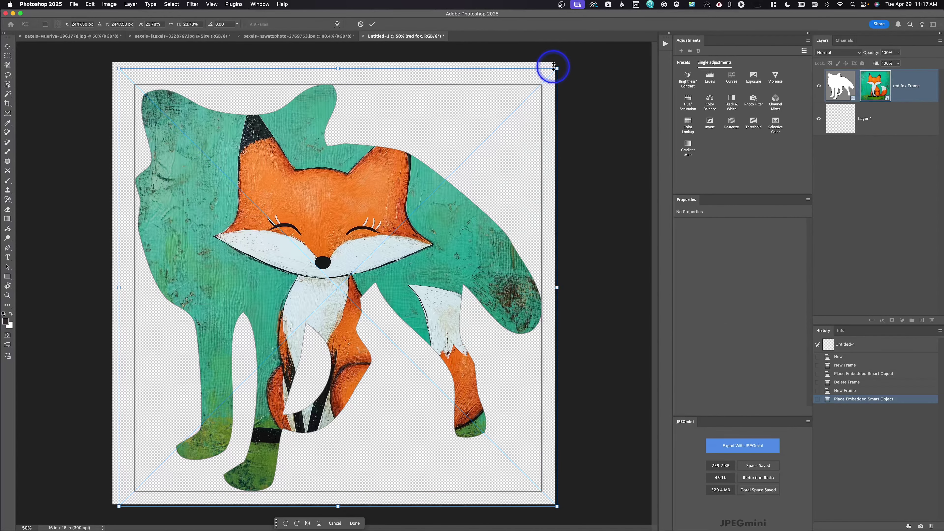
pyautogui.press('Return')
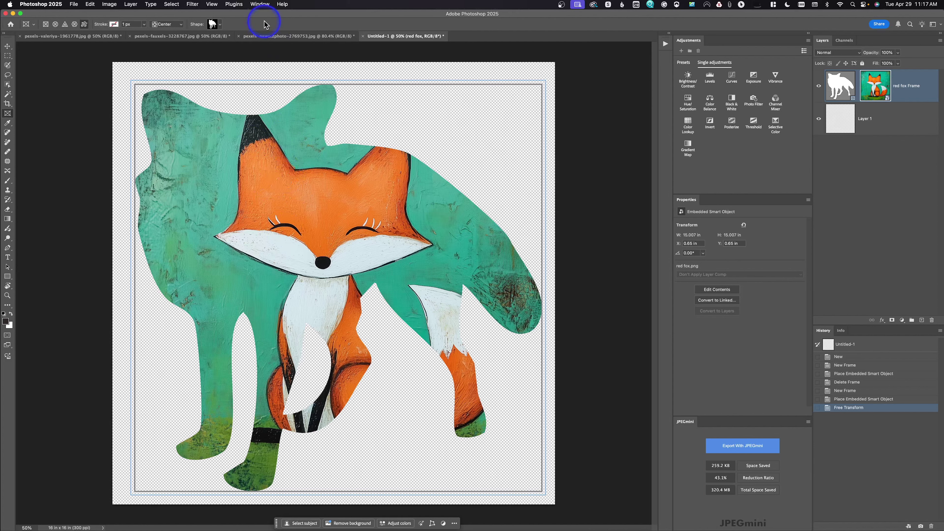
# Step: Add a Hue/Saturation adjustment to the red tulips photo through Adjust colors, using the Prominent Colors preset
pyautogui.click(275, 36)
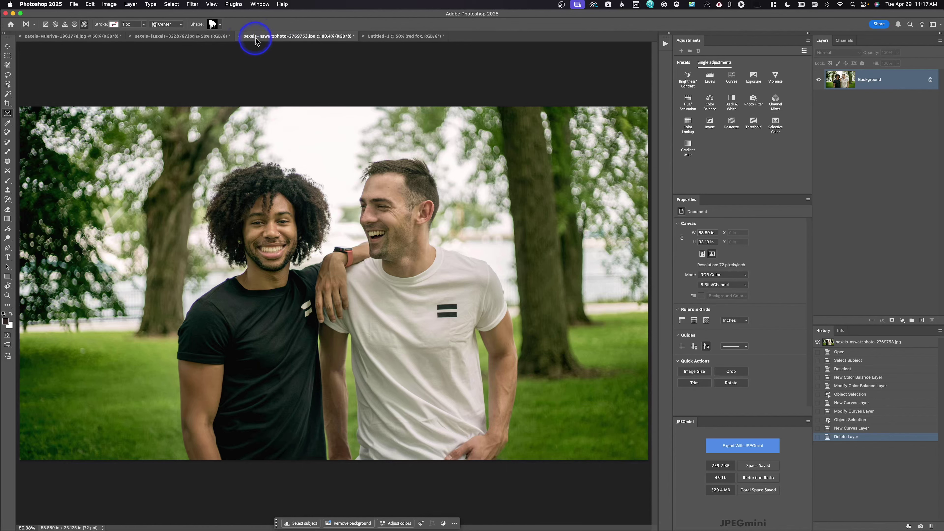
pyautogui.click(211, 37)
pyautogui.click(90, 37)
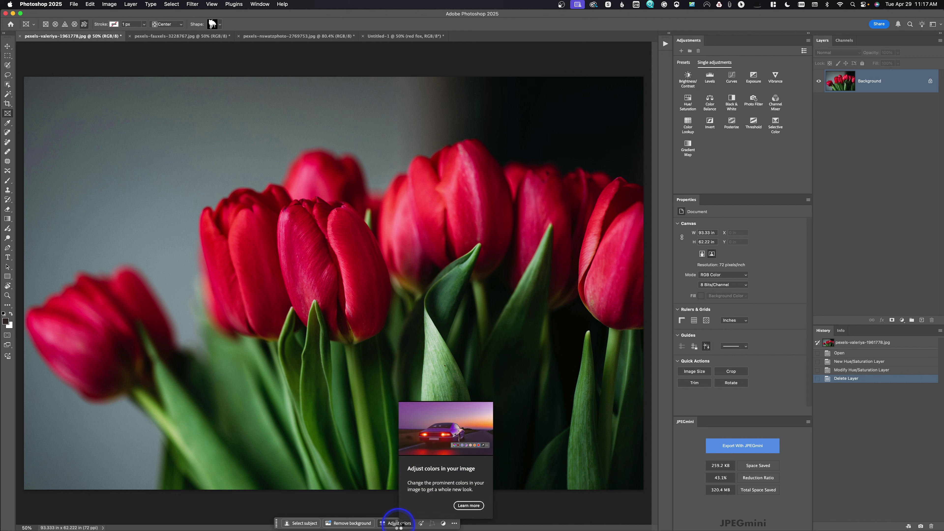
pyautogui.click(399, 524)
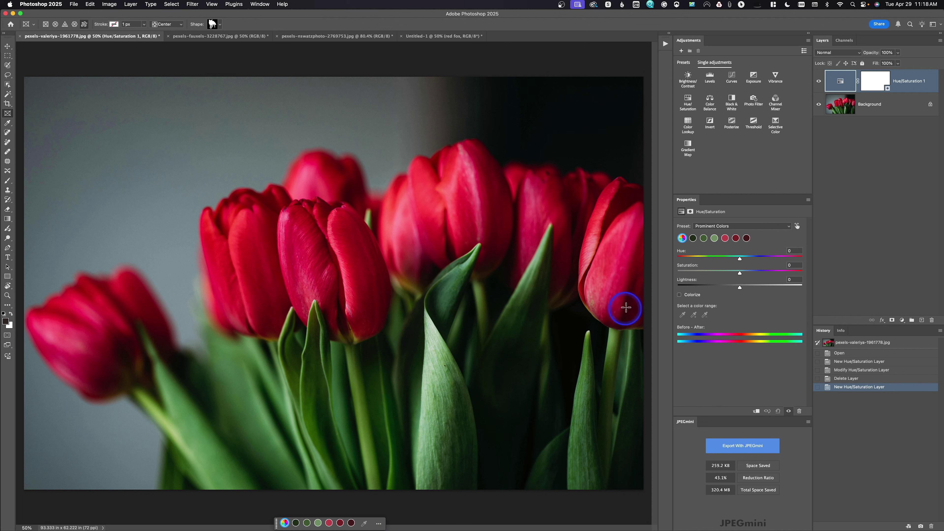
pyautogui.click(707, 227)
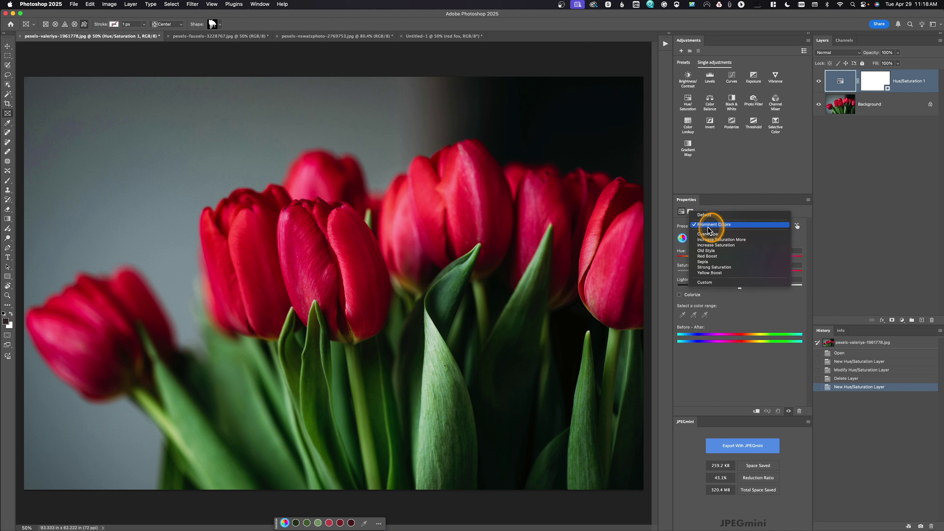
pyautogui.click(709, 225)
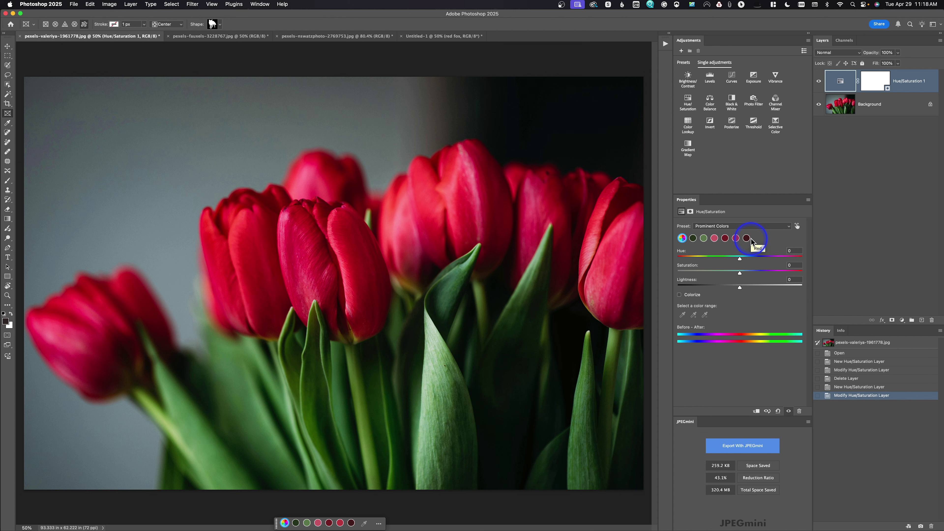
# Step: Try shifting the hue of the tulip leaves' prominent green to -1 and undo it
pyautogui.click(704, 240)
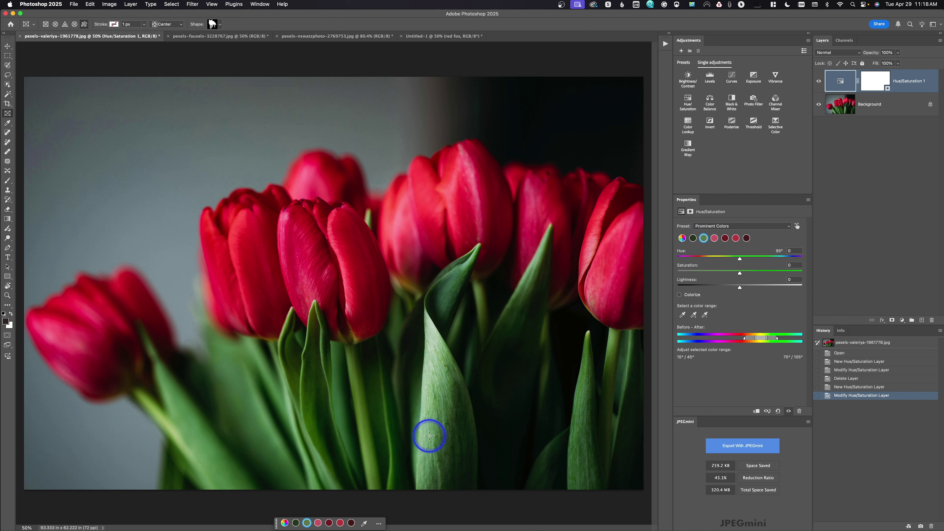
pyautogui.moveTo(740, 259)
pyautogui.mouseDown()
pyautogui.moveTo(764, 262)
pyautogui.moveTo(698, 270)
pyautogui.moveTo(741, 264)
pyautogui.mouseUp()
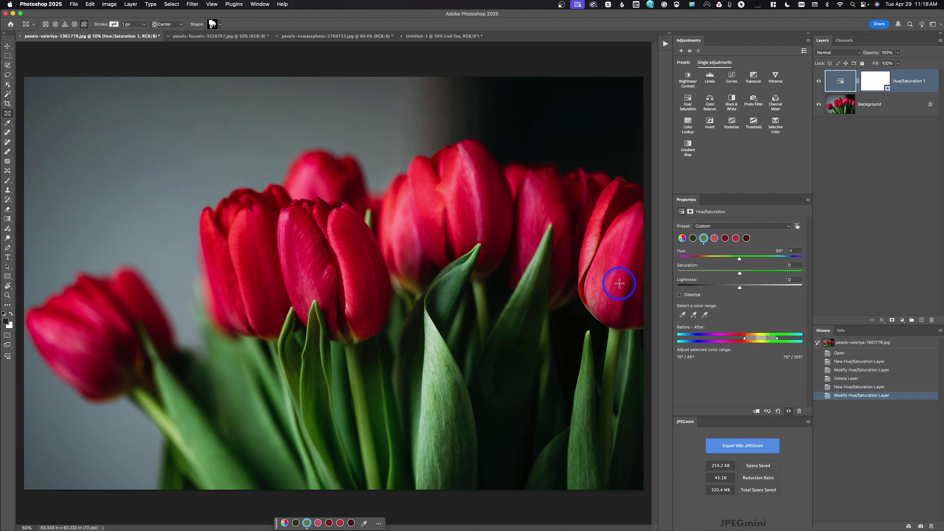
pyautogui.press('super+z')
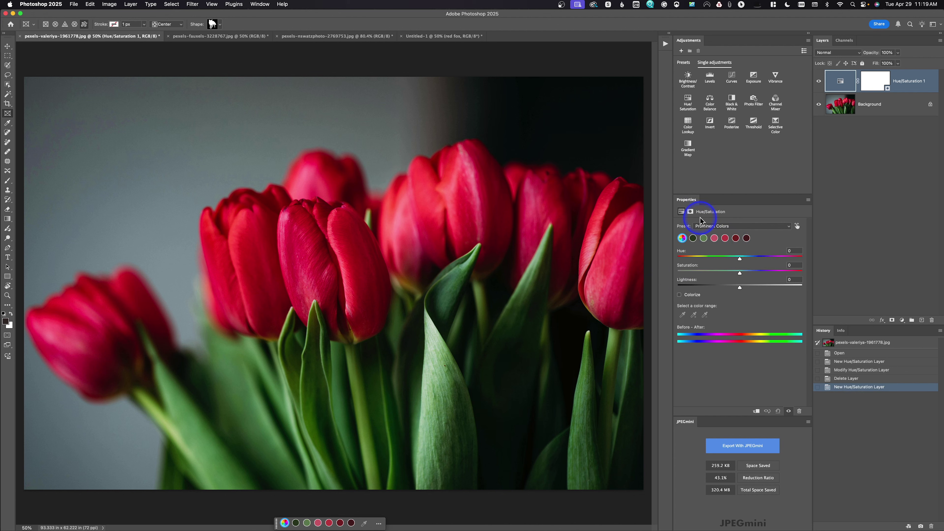
# Step: Target the tulips' bright red prominent color in the Hue/Saturation adjustment
pyautogui.click(724, 239)
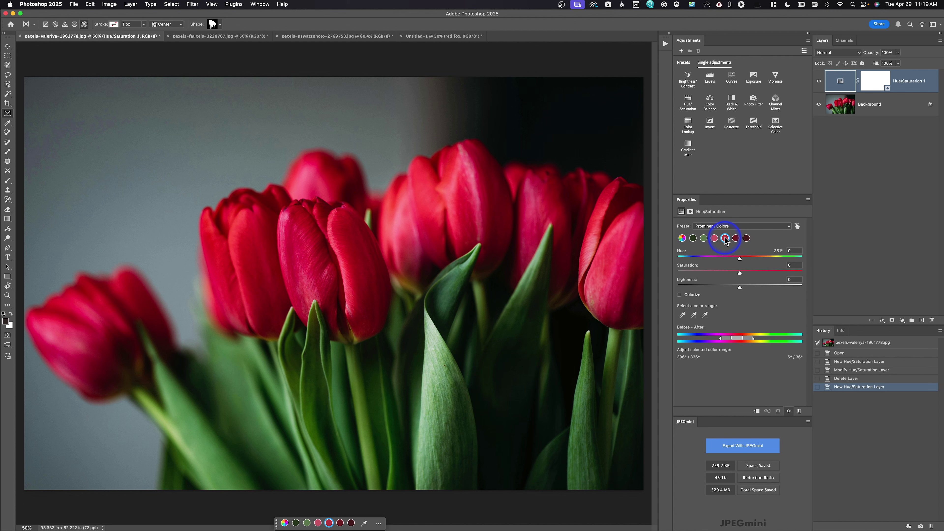
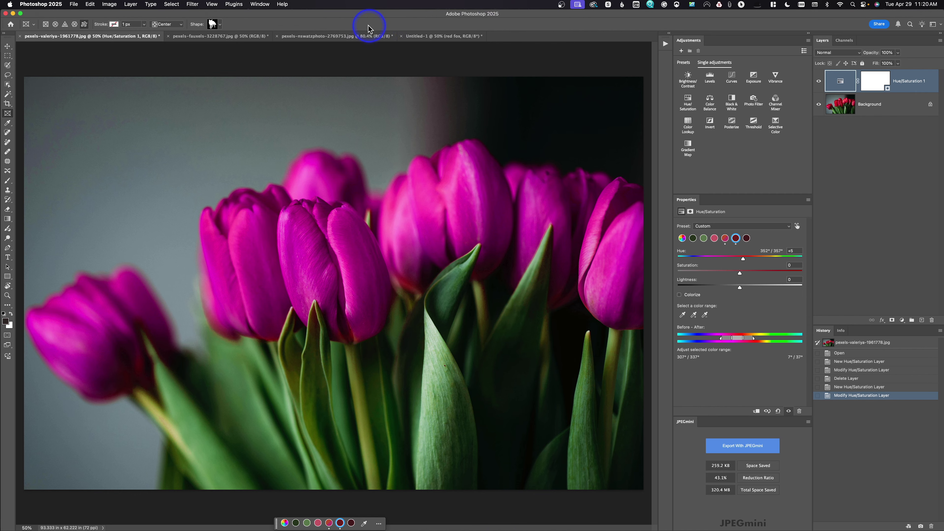
# Step: Add a Color Balance adjustment to the photo of the two men, with Magenta-Green at -9 and Yellow-Blue at +14
pyautogui.click(331, 37)
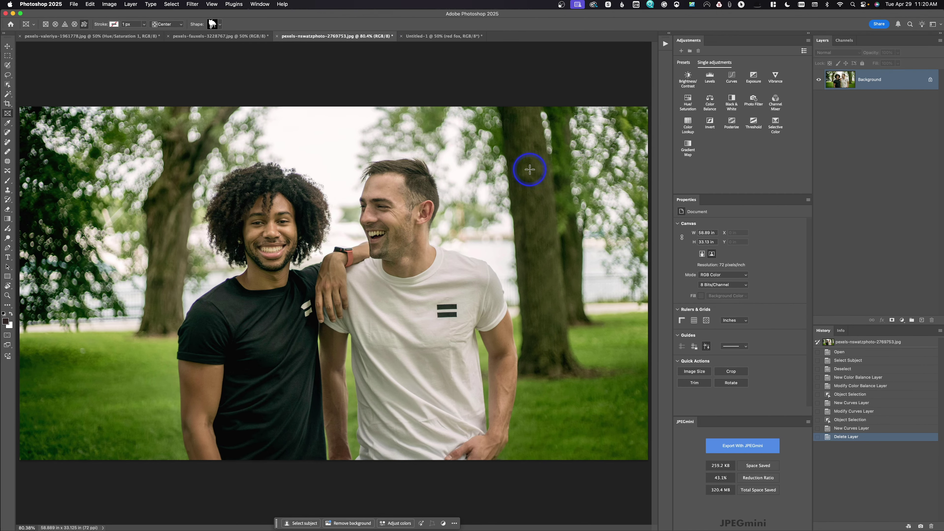
pyautogui.click(708, 105)
pyautogui.moveTo(730, 253); pyautogui.dragTo(737, 267)
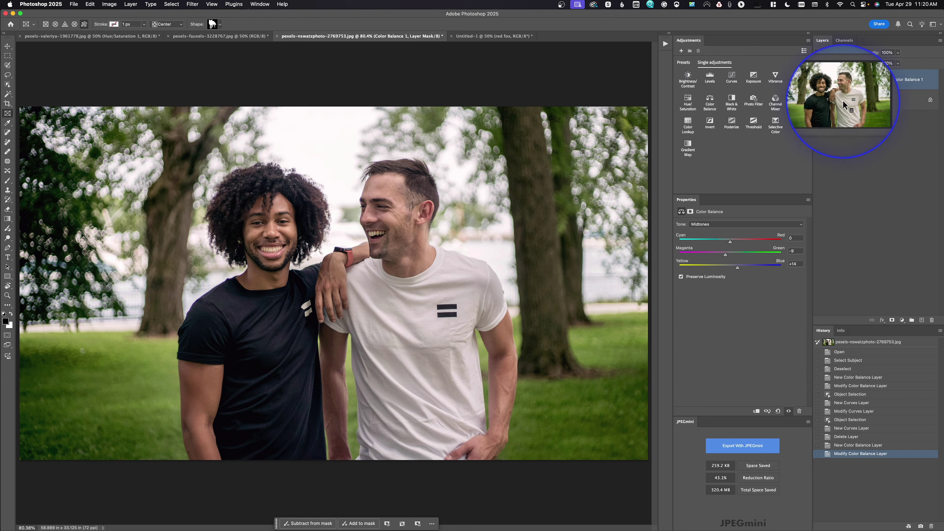
# Step: Choose the curly-haired man on the Background layer as the person to select, using the Object Selection tool's Select people option
pyautogui.click(843, 104)
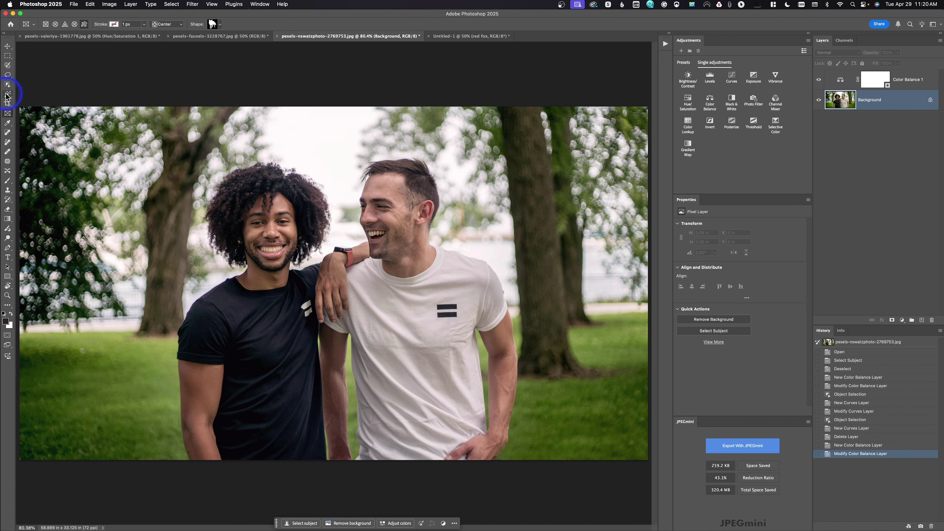
pyautogui.click(8, 86)
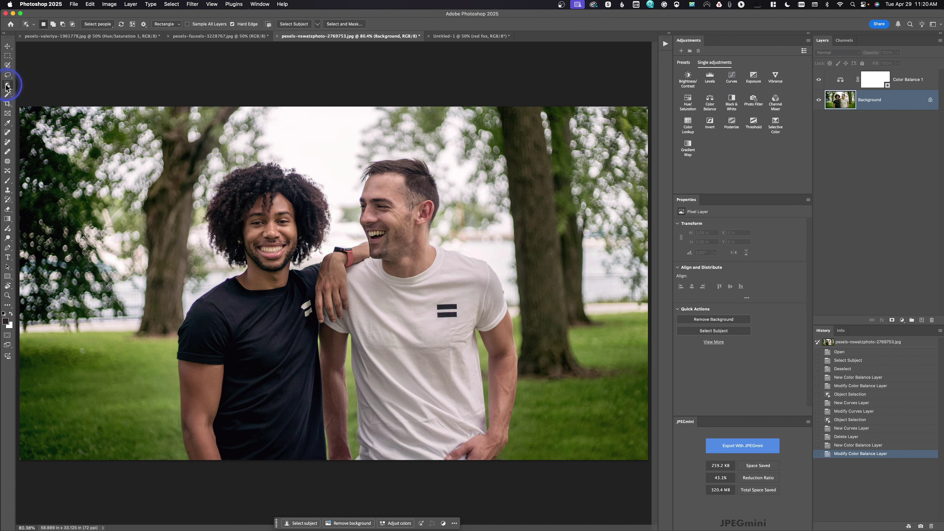
pyautogui.click(102, 24)
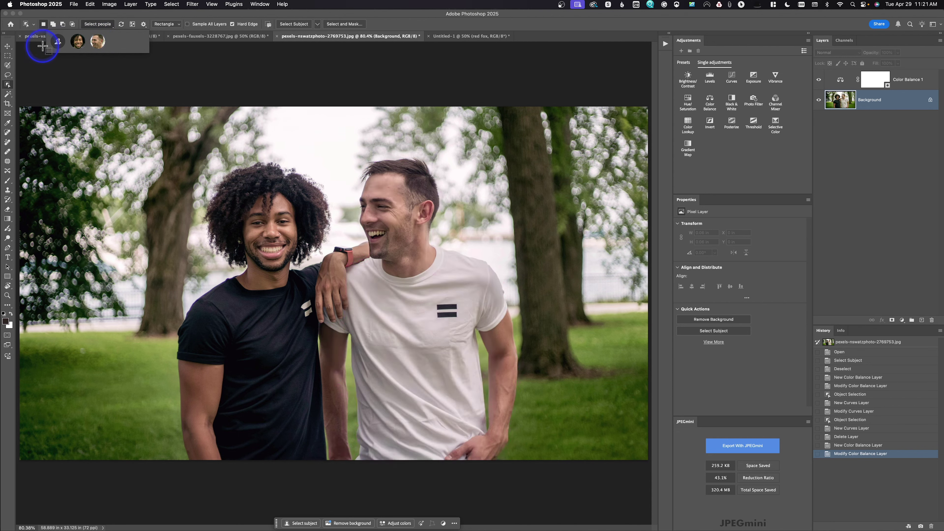
pyautogui.click(77, 44)
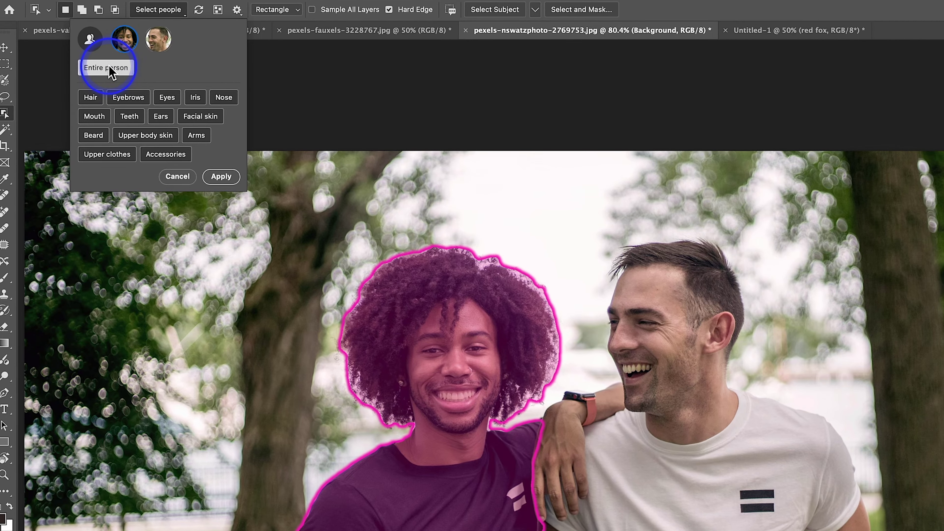
# Step: Preview the selectable parts of the curly-haired man one by one, from hair, eyes and ears to beard, skin, accessories and upper clothes
pyautogui.click(98, 100)
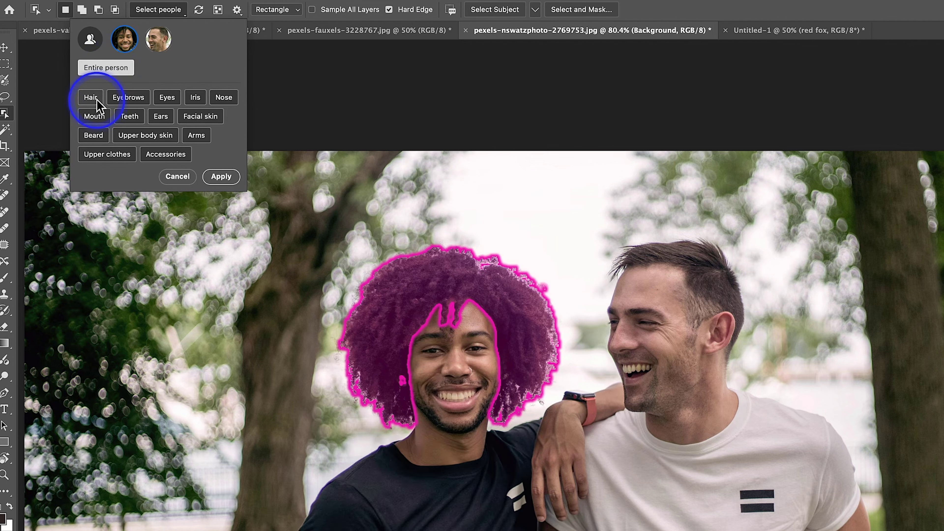
pyautogui.click(132, 100)
pyautogui.click(161, 99)
pyautogui.click(188, 100)
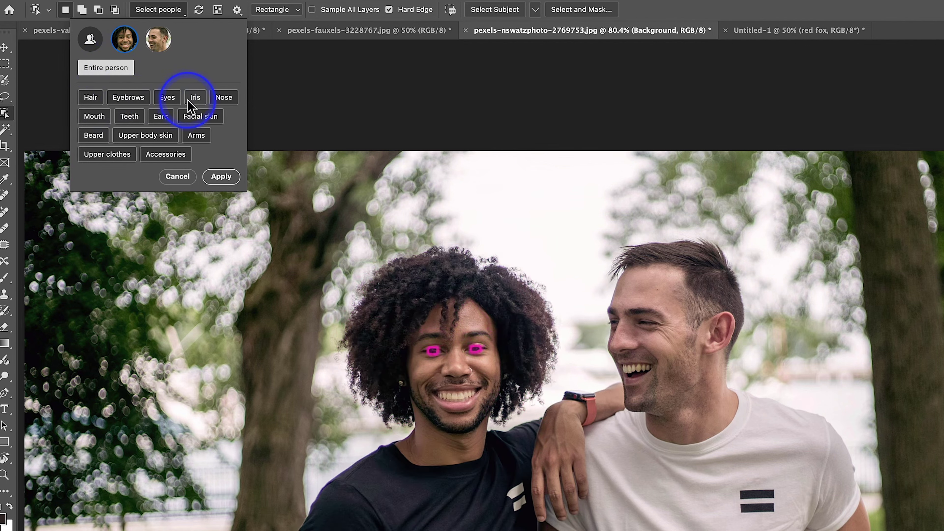
pyautogui.click(219, 98)
pyautogui.click(202, 117)
pyautogui.click(162, 118)
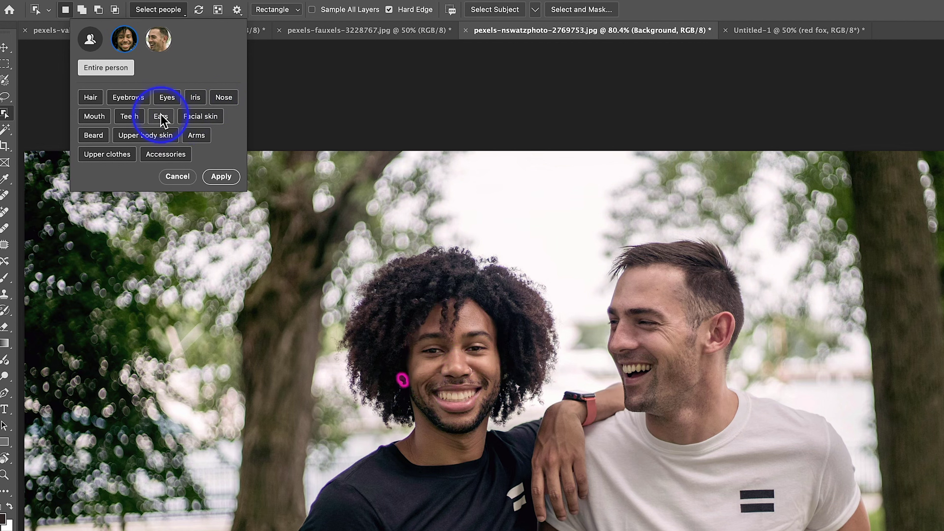
pyautogui.click(130, 117)
pyautogui.click(96, 116)
pyautogui.click(99, 131)
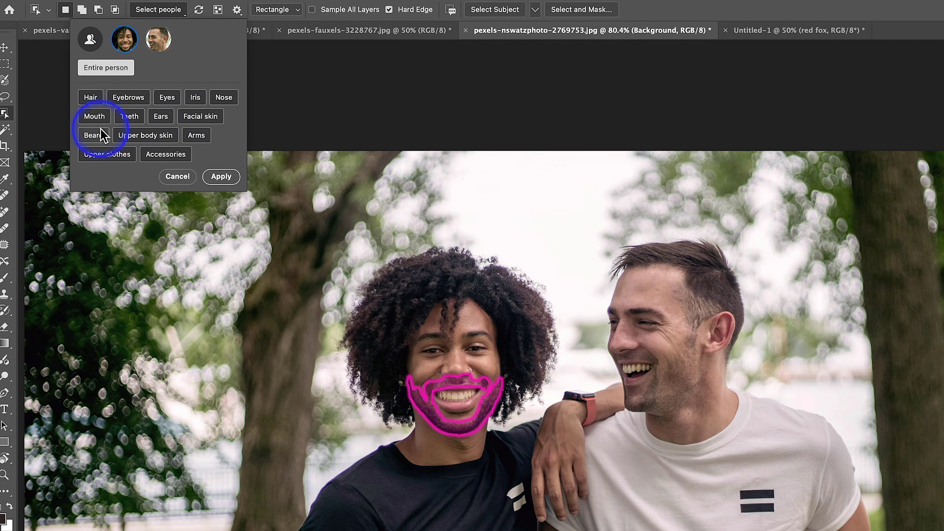
pyautogui.click(134, 136)
pyautogui.click(202, 135)
pyautogui.click(170, 154)
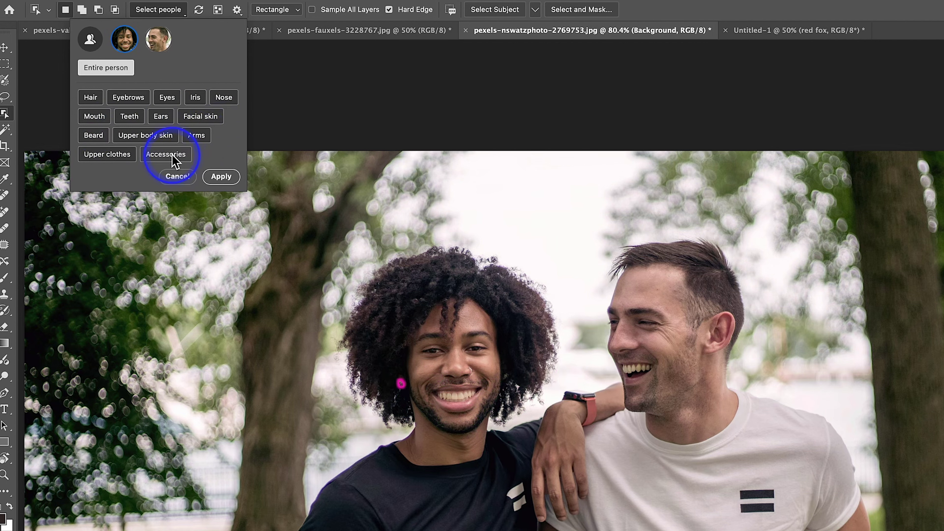
pyautogui.click(107, 154)
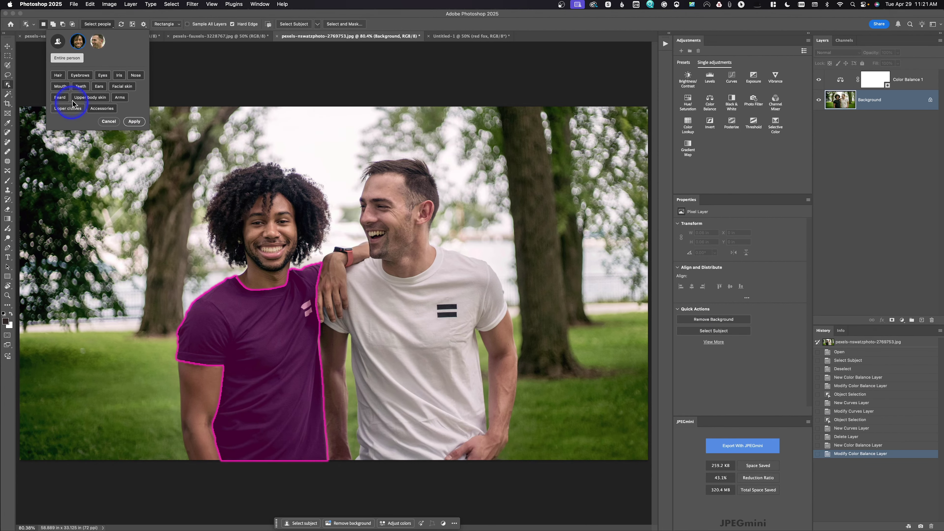
pyautogui.click(95, 110)
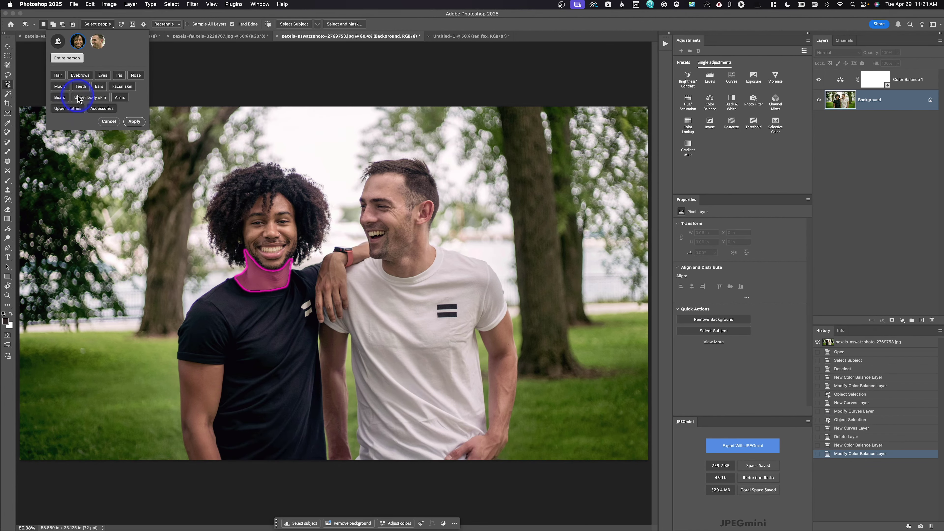
pyautogui.click(96, 98)
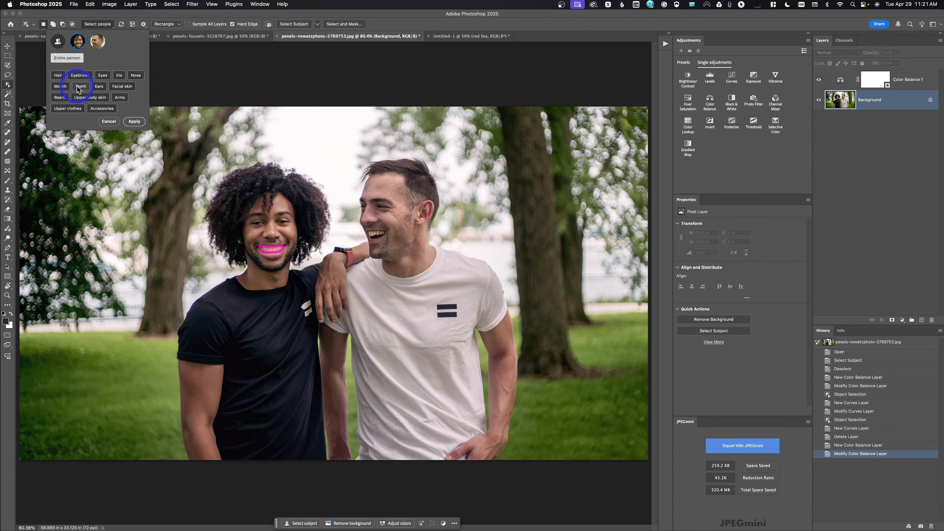
# Step: Select the curly-haired man's teeth and brighten them with a Curves adjustment, placing a point at input 114, output 139
pyautogui.click(134, 122)
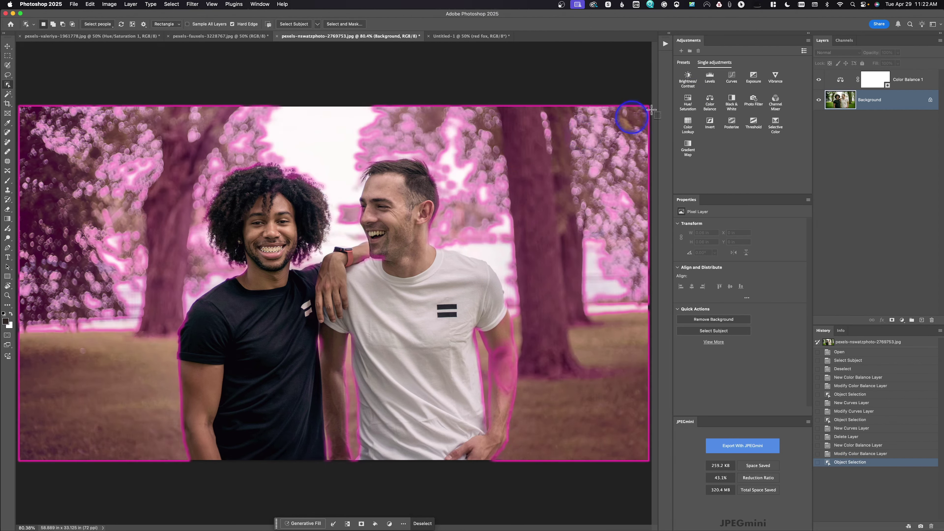
pyautogui.click(731, 78)
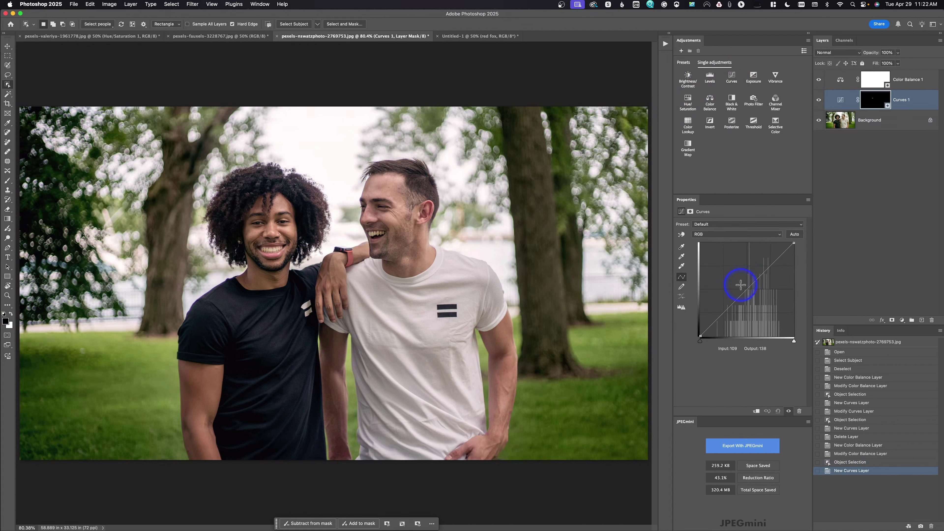
pyautogui.moveTo(742, 295); pyautogui.dragTo(741, 285)
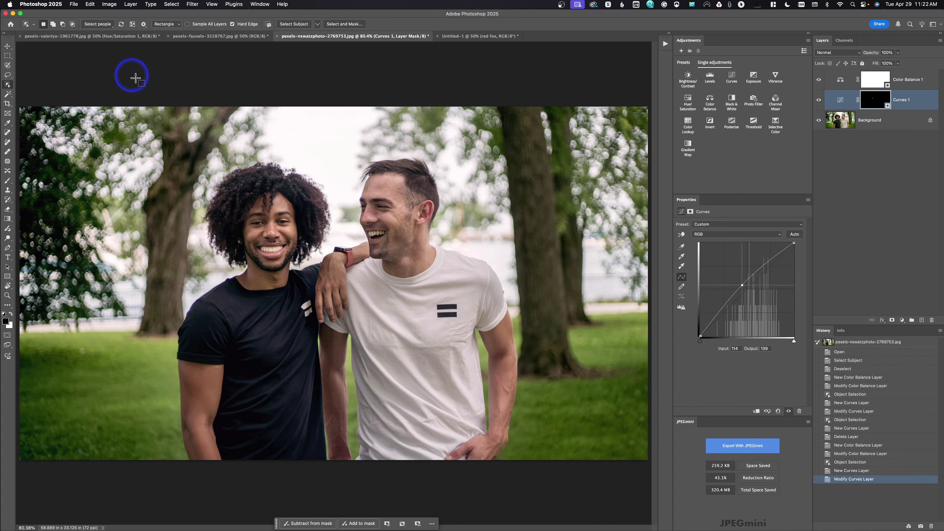
# Step: Select the short-haired man's hair, teeth and upper clothes on the Background layer, and feather that selection in Select and Mask
pyautogui.click(100, 24)
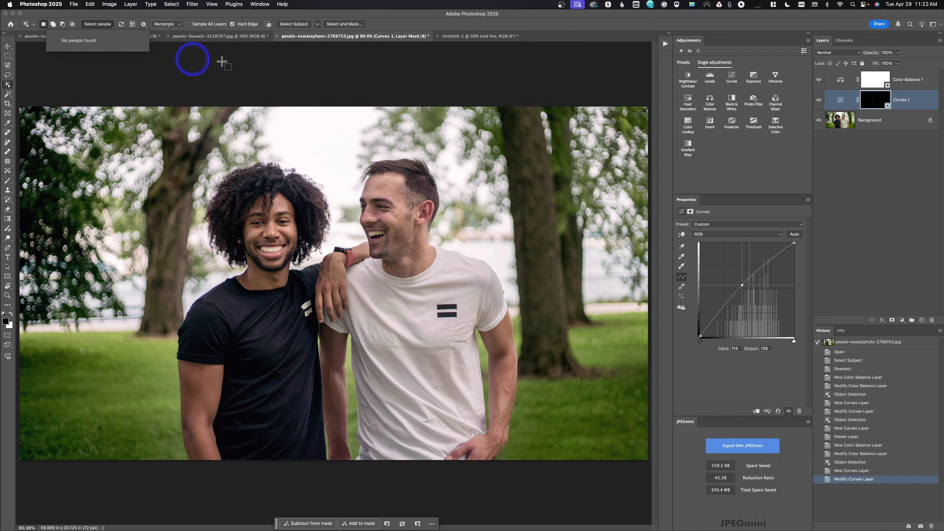
pyautogui.click(836, 120)
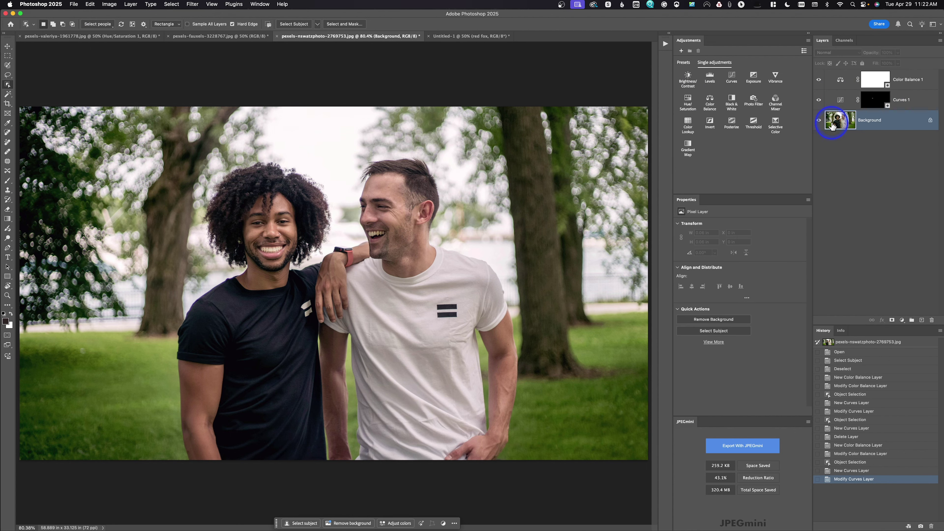
pyautogui.click(104, 27)
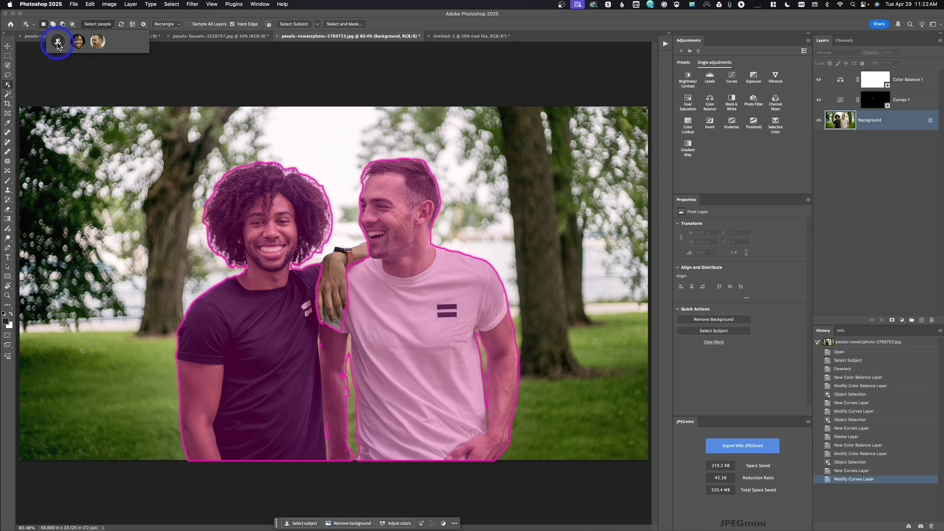
pyautogui.click(99, 43)
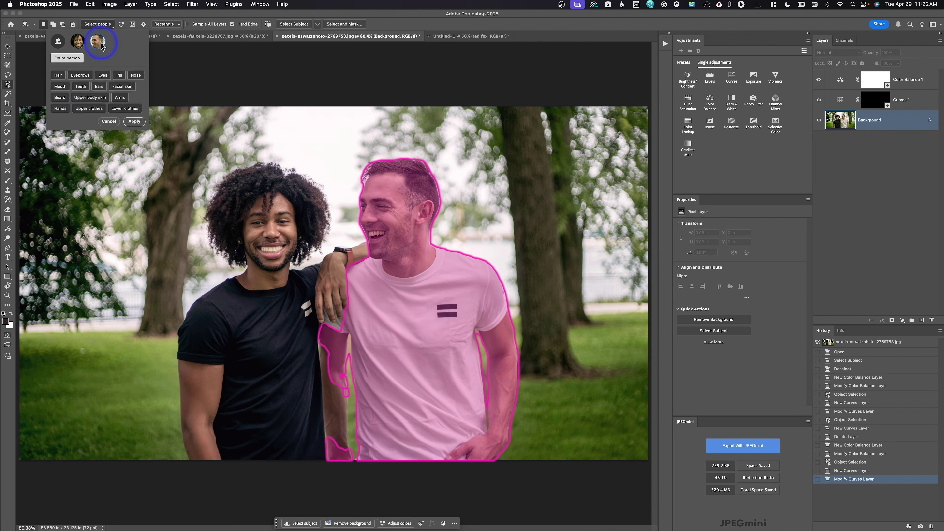
pyautogui.click(58, 76)
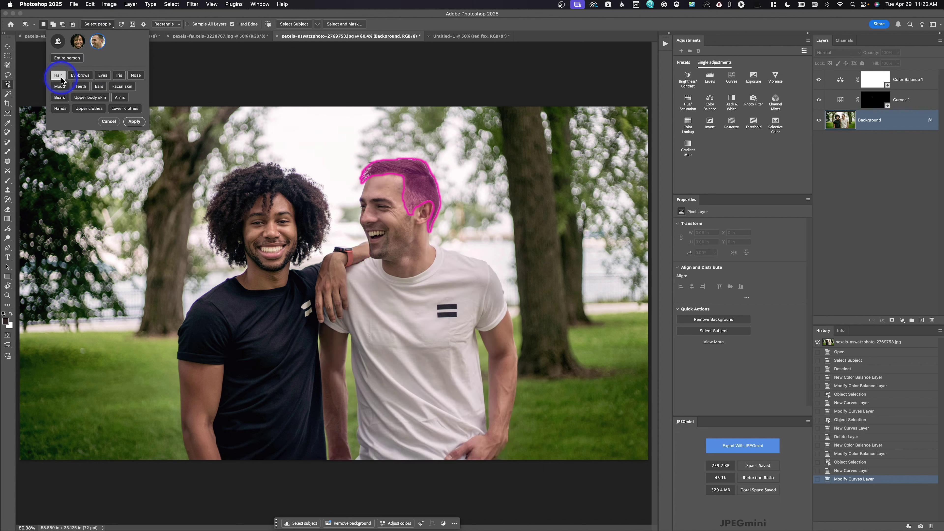
pyautogui.click(81, 87)
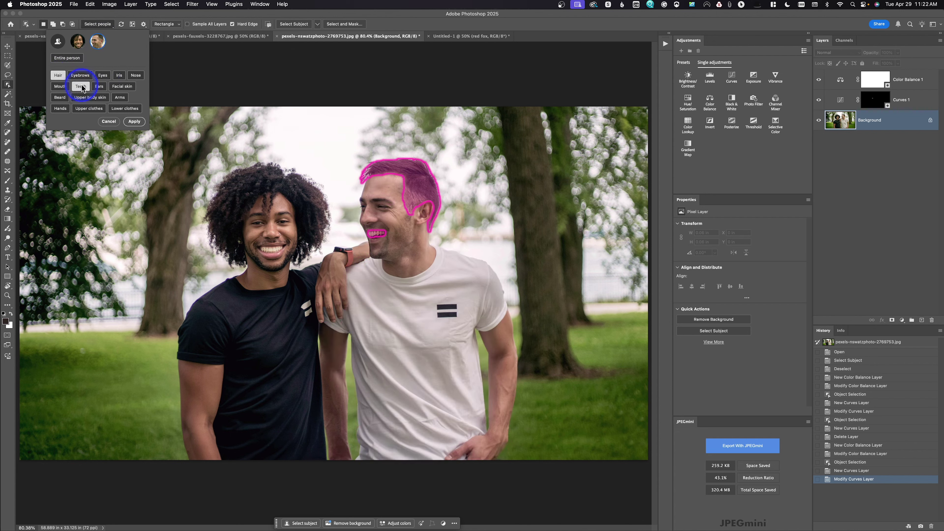
pyautogui.click(91, 110)
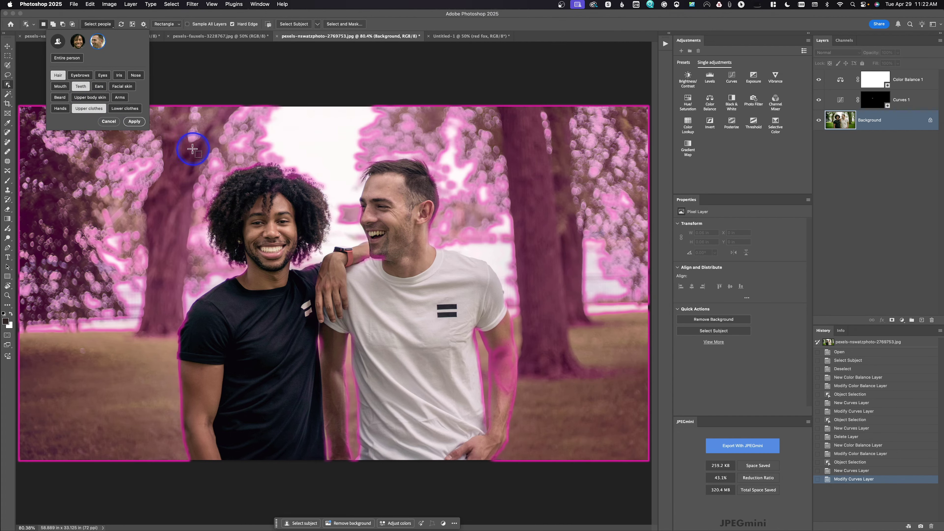
pyautogui.click(143, 123)
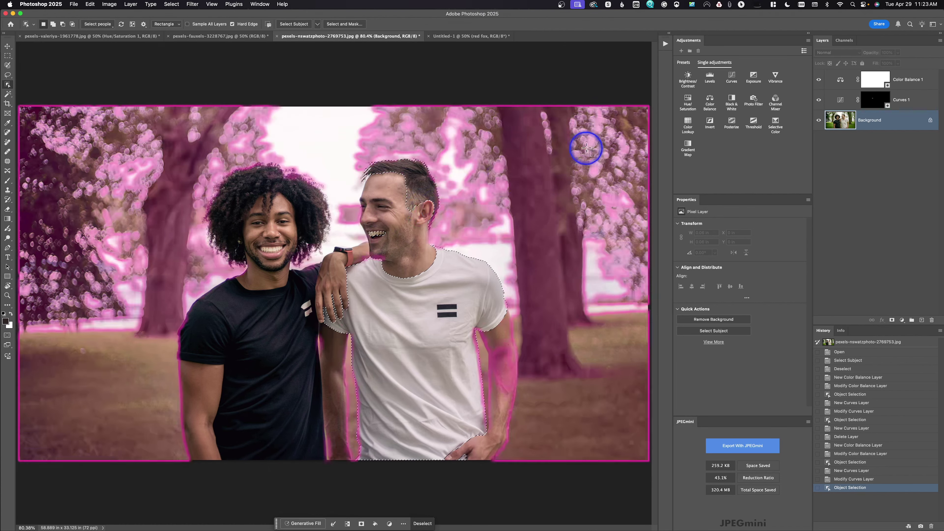
pyautogui.click(342, 24)
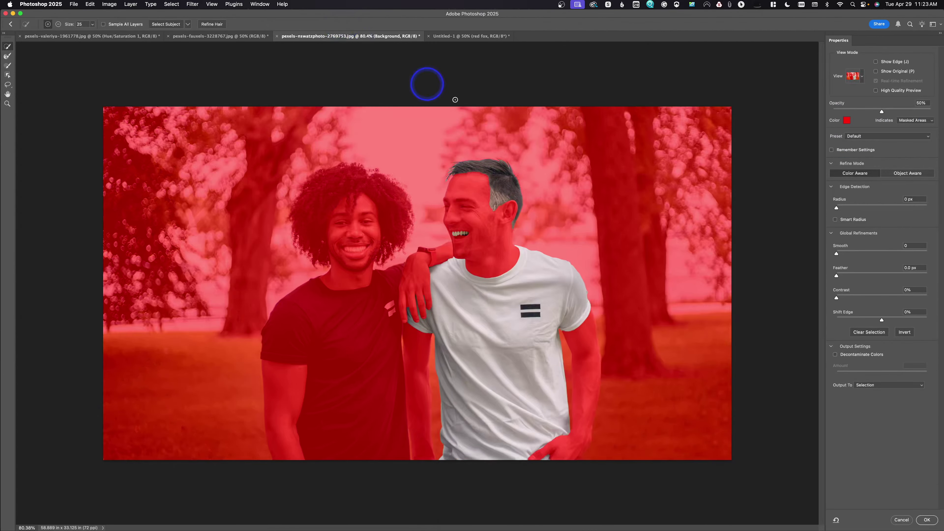
pyautogui.click(861, 274)
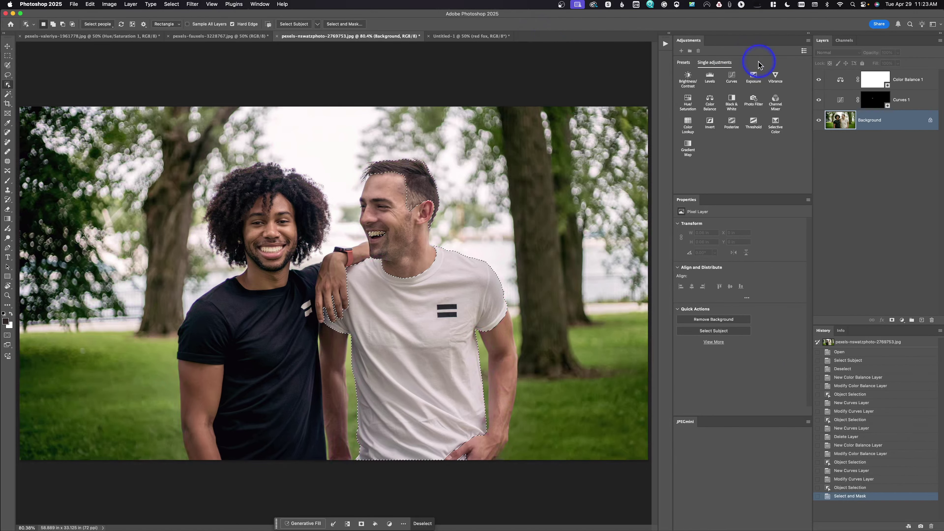
# Step: Add a Curves adjustment to the selected parts with a point at input 113, output 131, and inspect its layer mask on its own
pyautogui.click(732, 78)
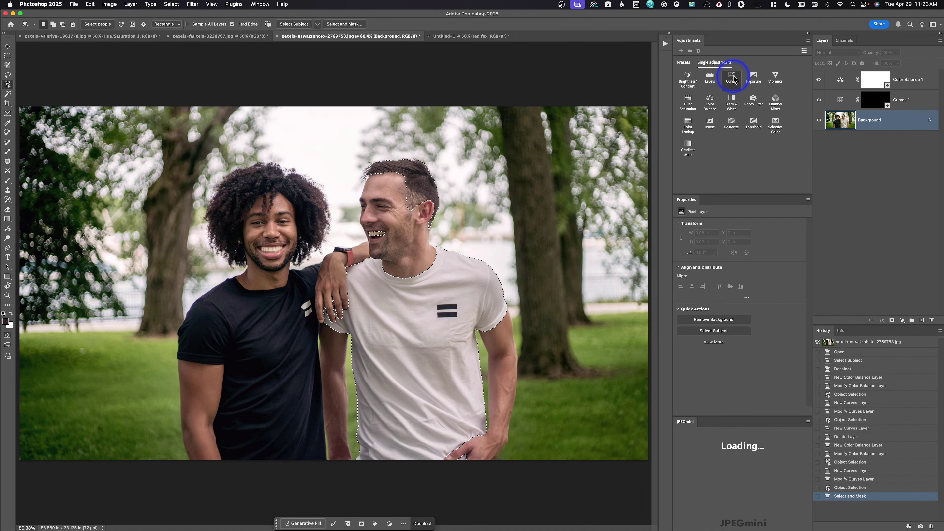
pyautogui.moveTo(738, 286); pyautogui.dragTo(741, 288)
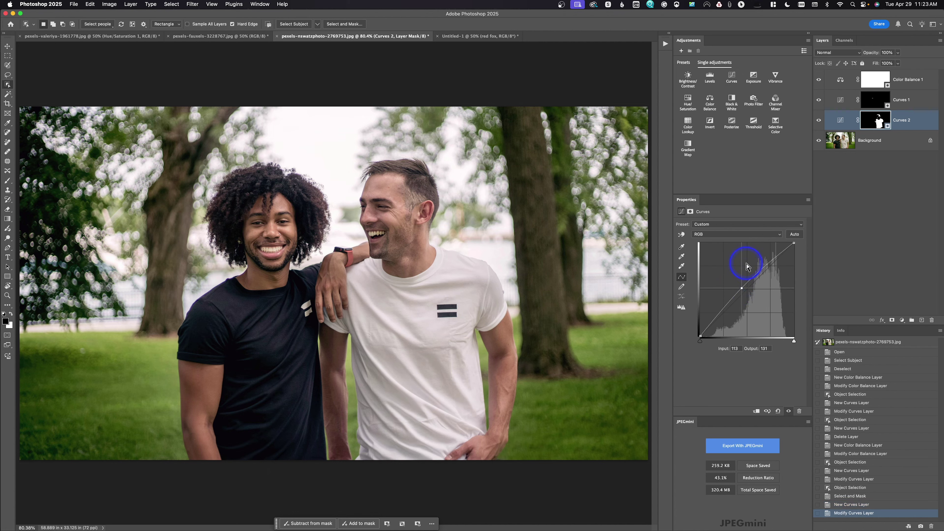
pyautogui.keyDown('alt'); pyautogui.click(878, 121); pyautogui.keyUp('alt')
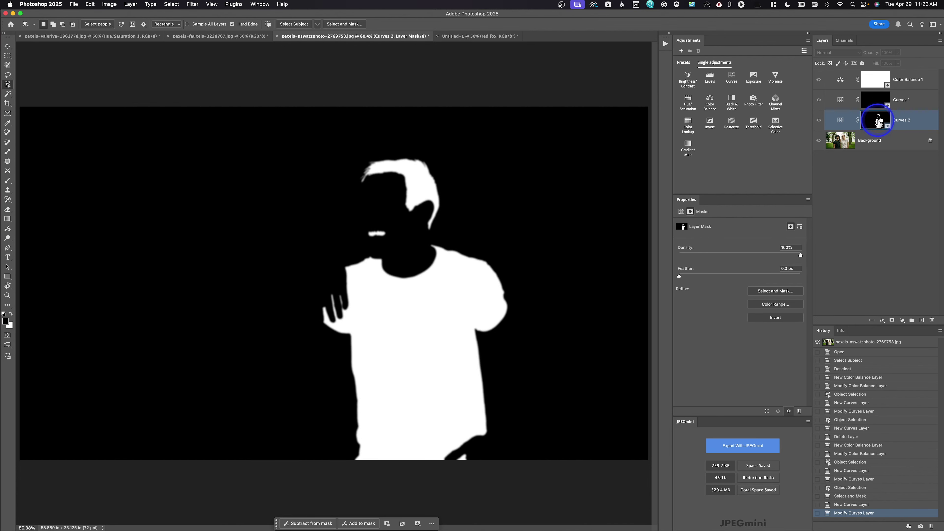
pyautogui.keyDown('alt'); pyautogui.click(877, 121); pyautogui.keyUp('alt')
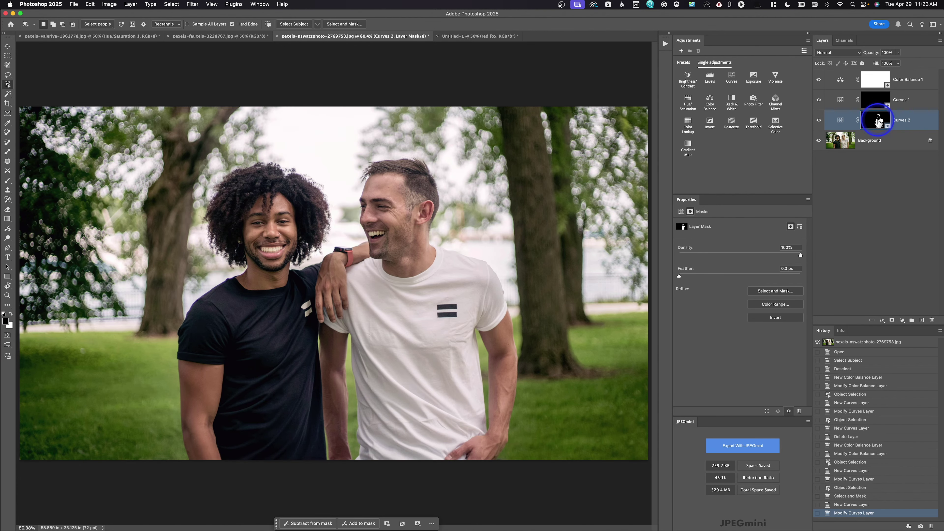